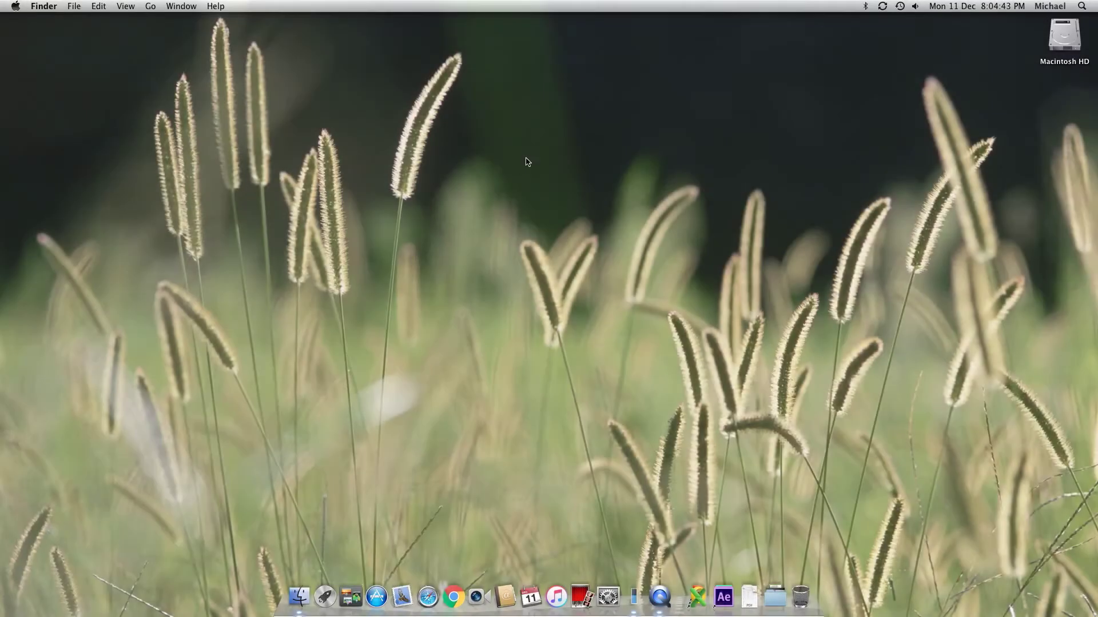
- Open Bluetooth Preferences from the menu-bar icon and start setting up a new device
click(864, 9)
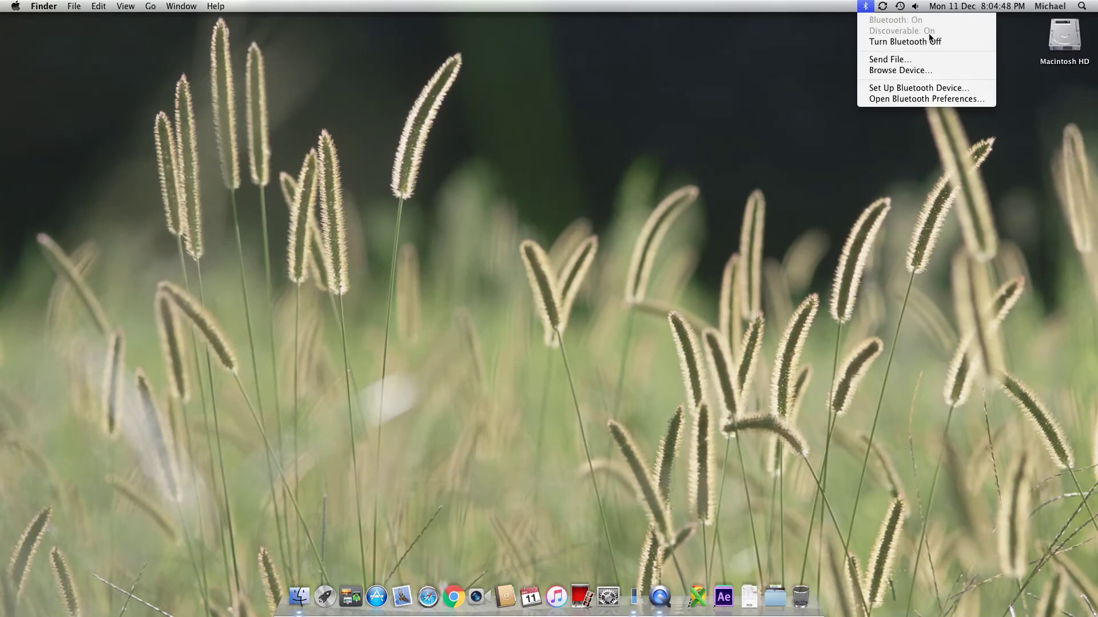
click(923, 102)
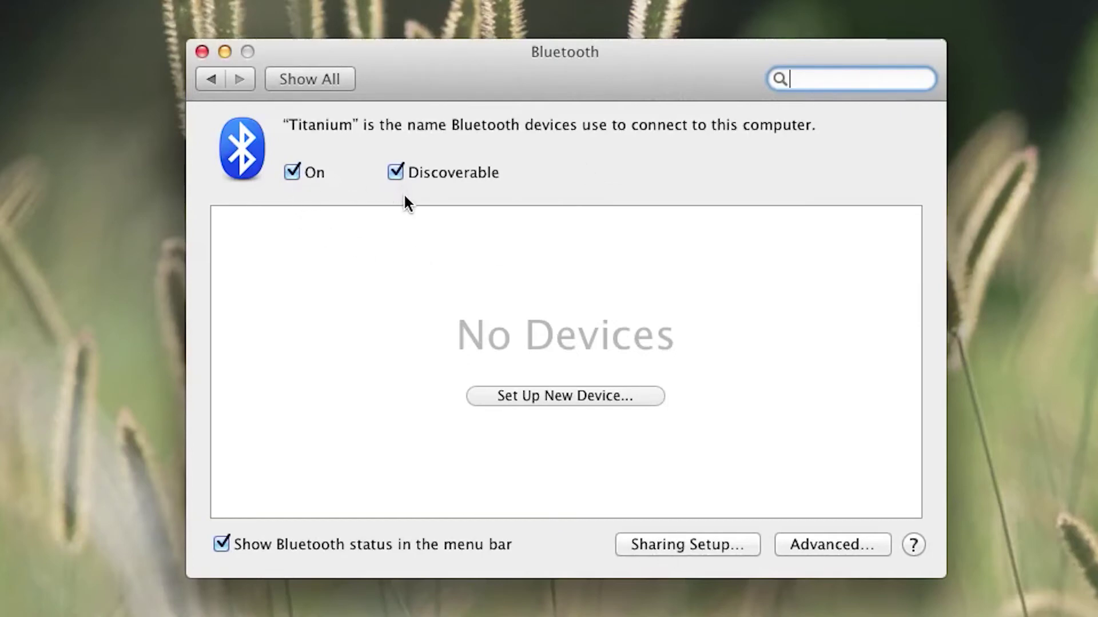
click(560, 397)
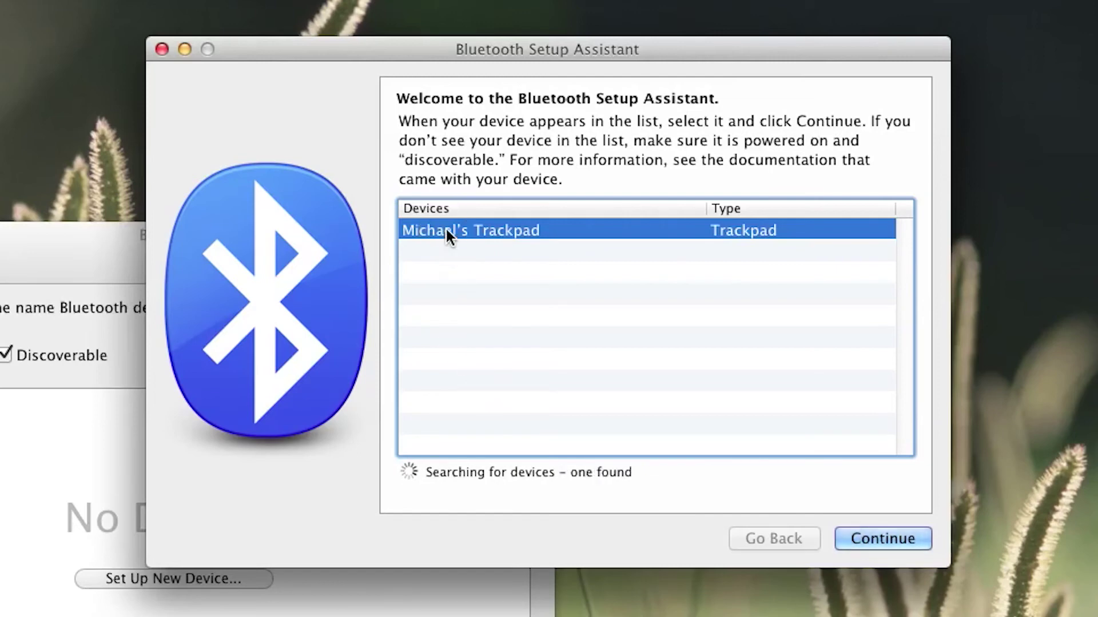
- Pair the found Magic Trackpad and quit the Setup Assistant once pairing succeeds
click(879, 533)
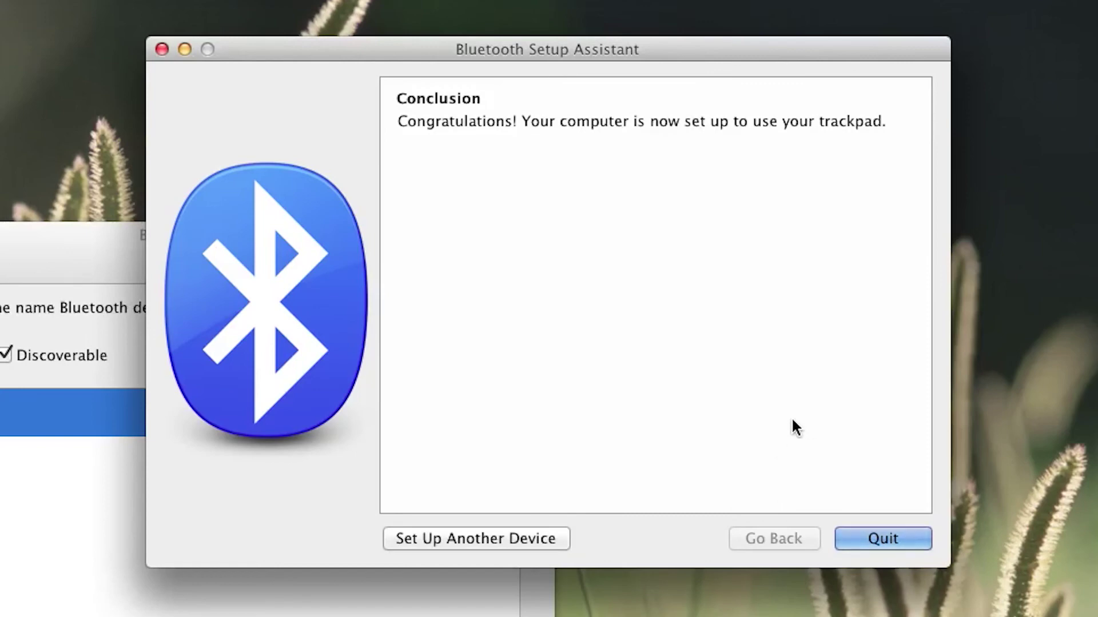
click(894, 536)
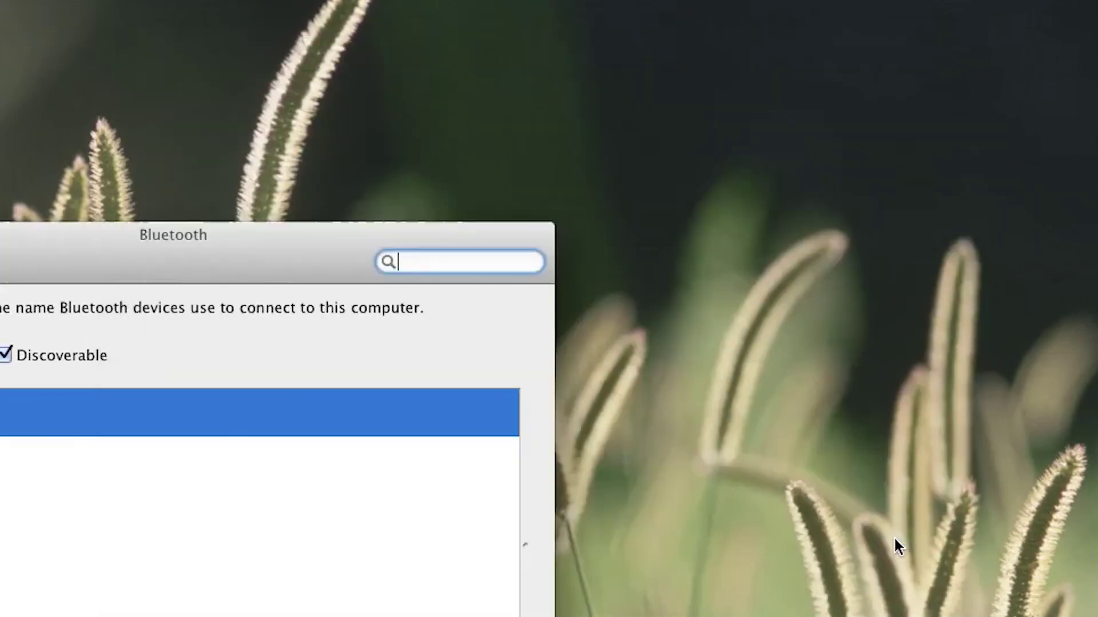